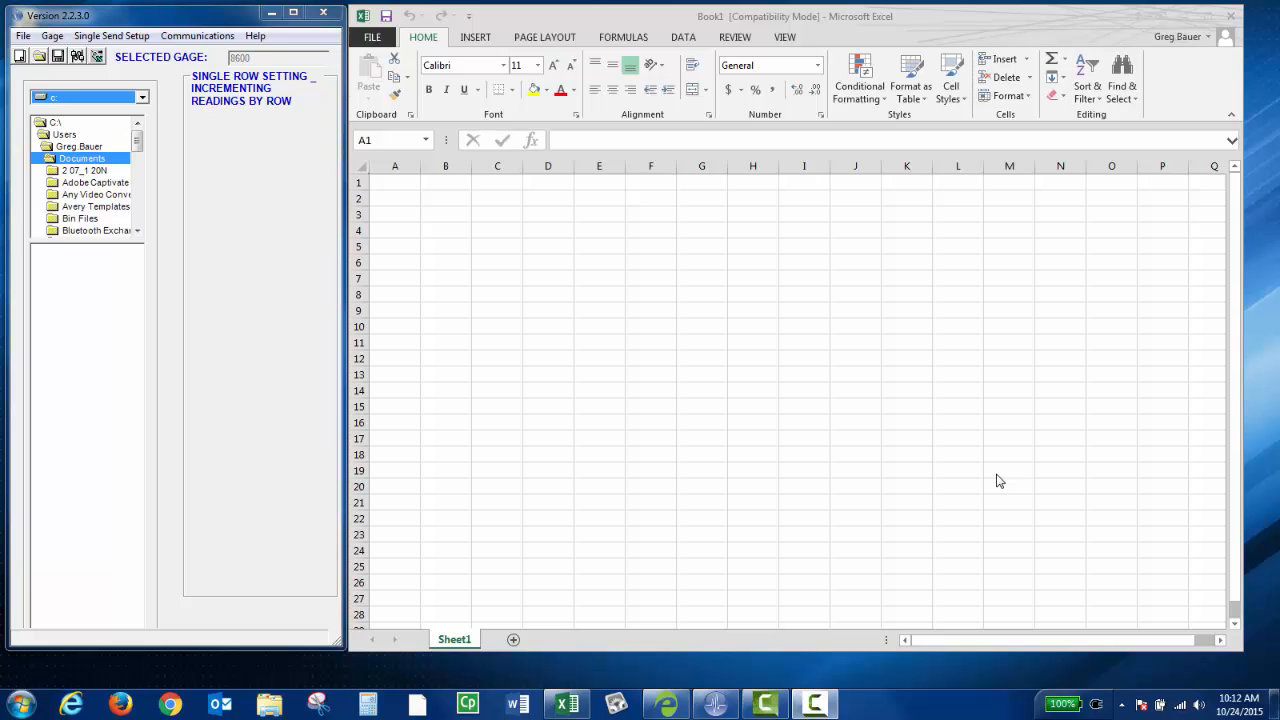
Bring up the VGA2USB capture window showing the live gauge display.
{"action": "left_click", "coordinate": [676, 700]}
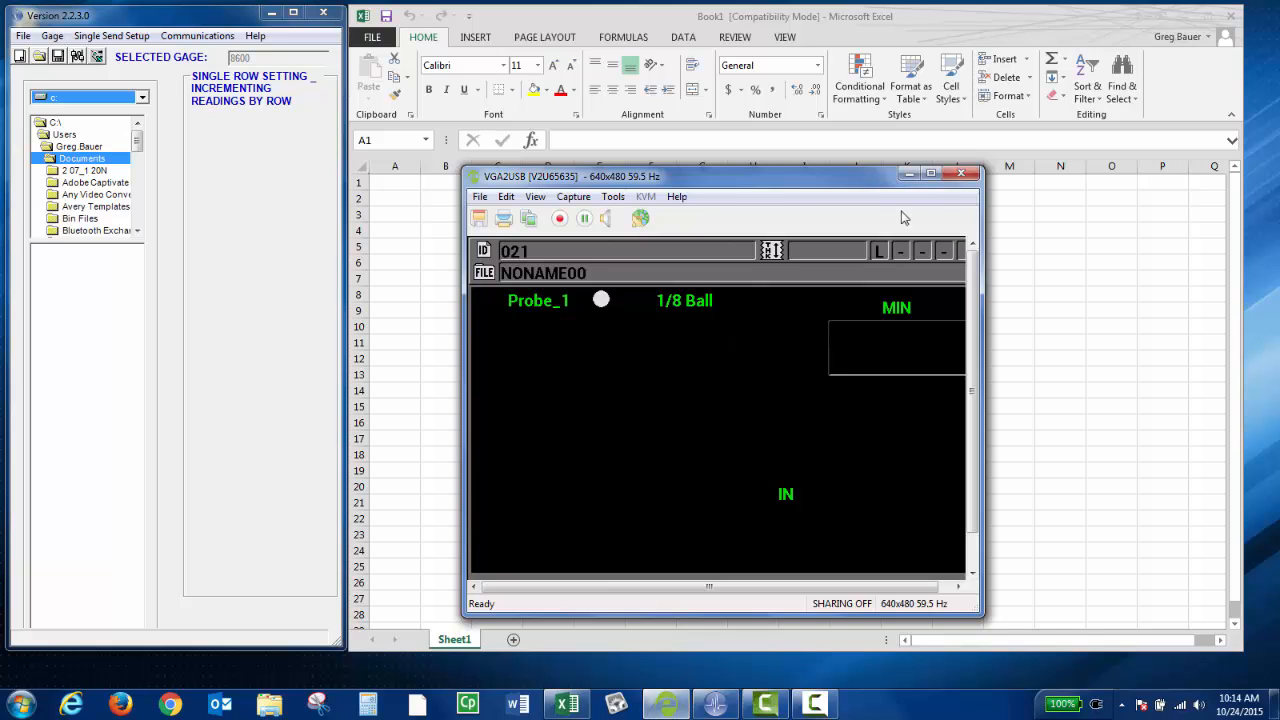
In Single Row/Column Settings, include the Min value alongside thickness and units readings.
{"action": "left_click", "coordinate": [912, 175]}
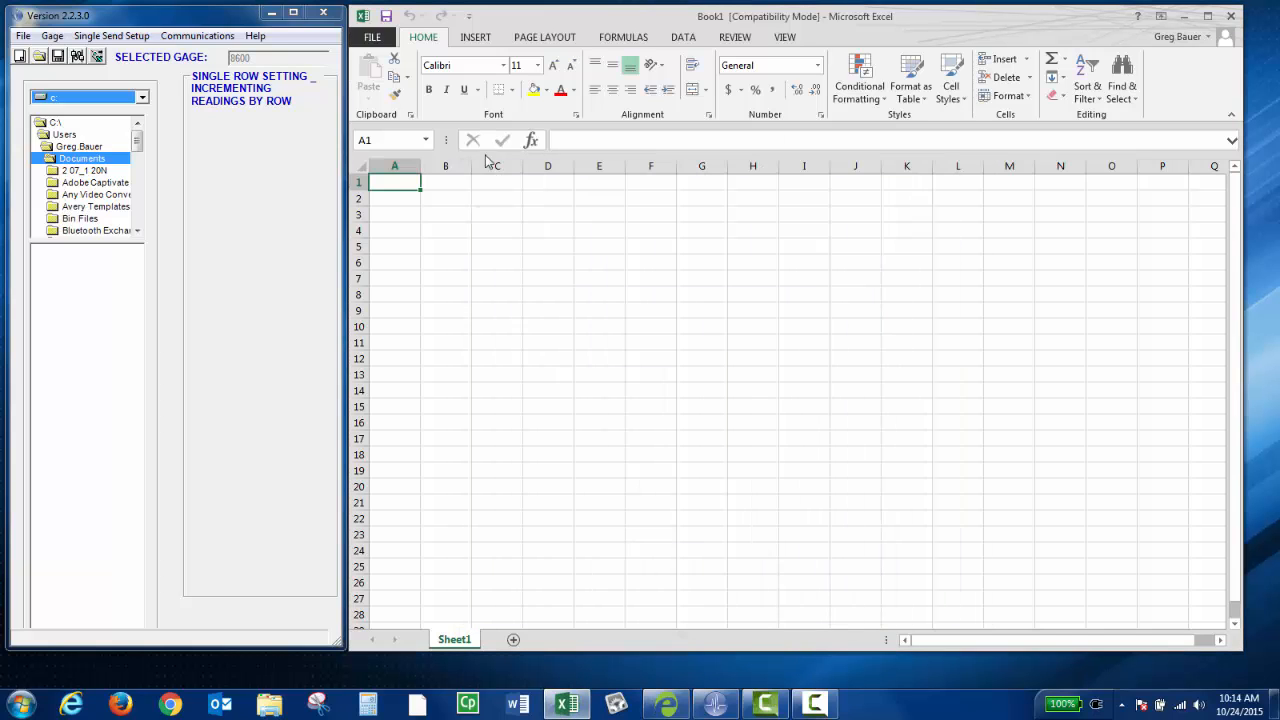
{"action": "left_click", "coordinate": [119, 38]}
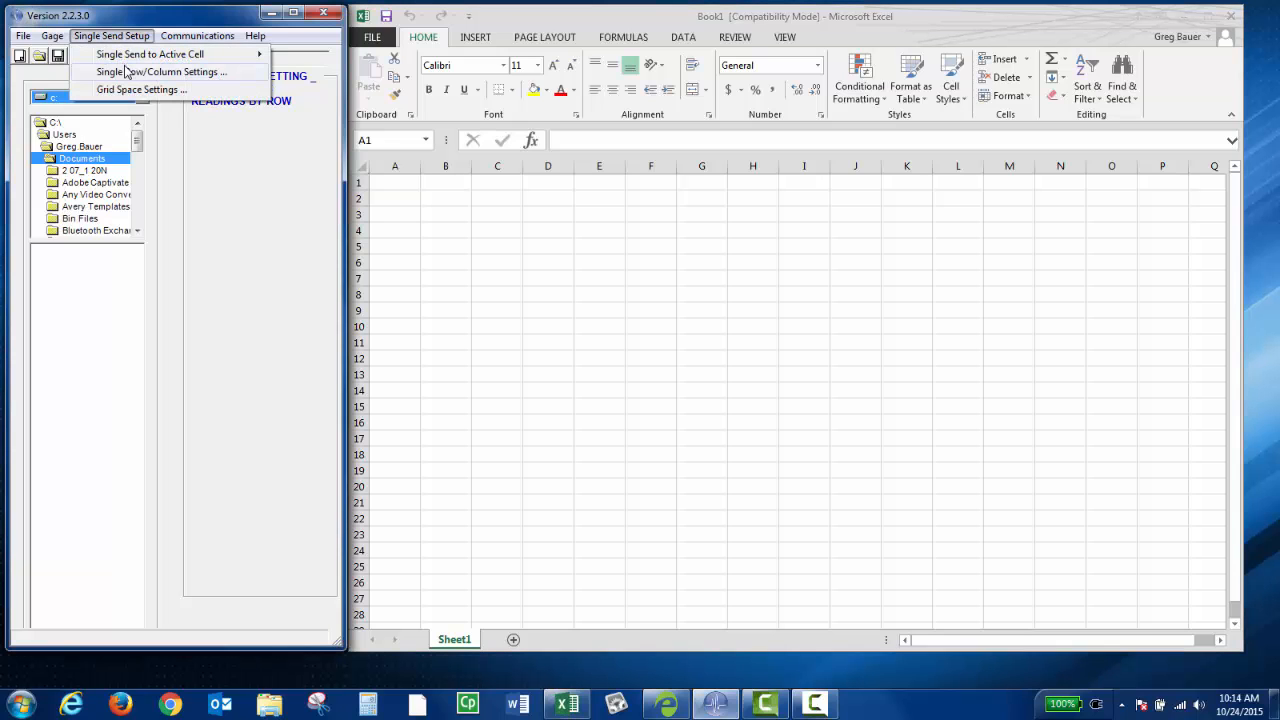
{"action": "left_click", "coordinate": [127, 72]}
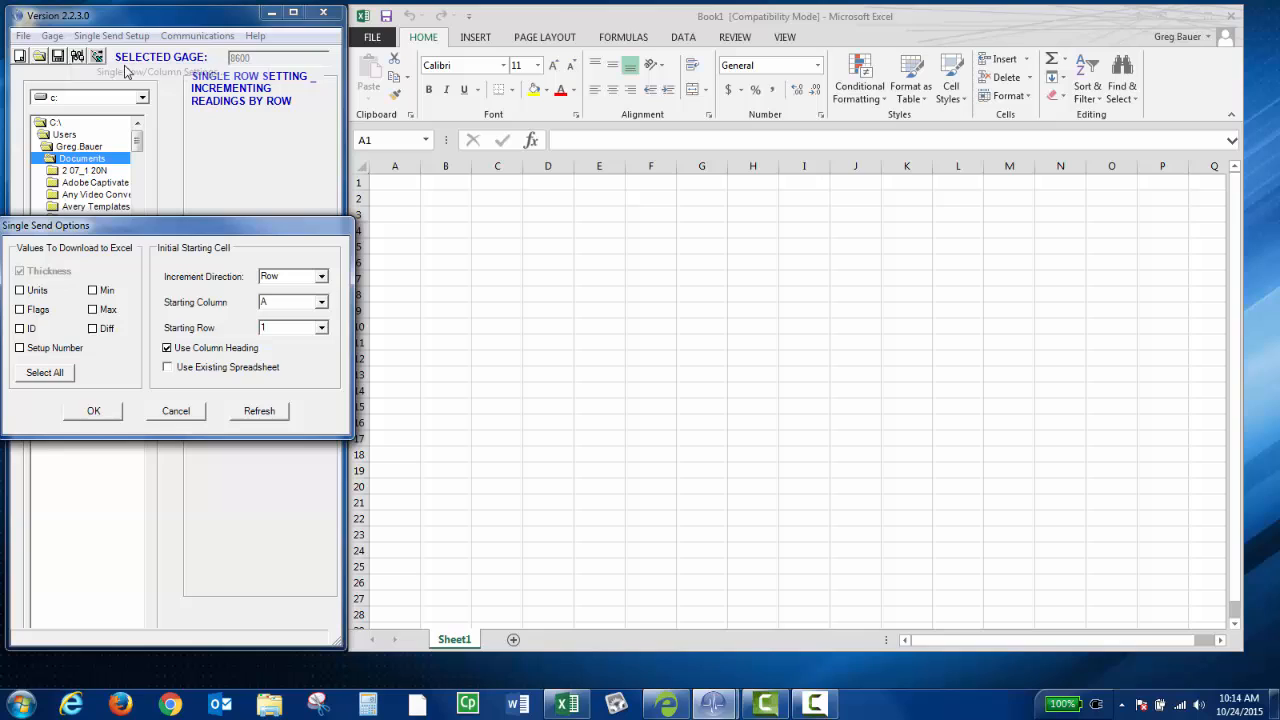
{"action": "left_click", "coordinate": [92, 290]}
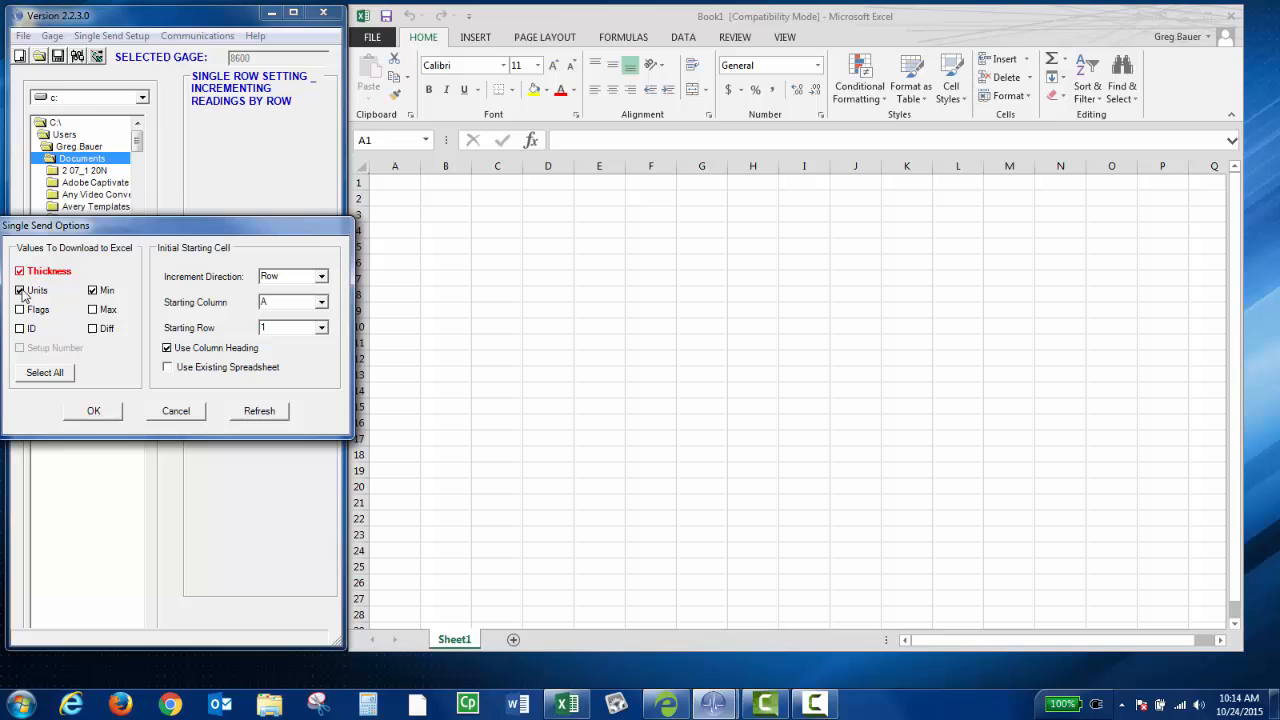
Start readings at column C, row 5 in the existing spreadsheet and apply the settings.
{"action": "left_click", "coordinate": [322, 302]}
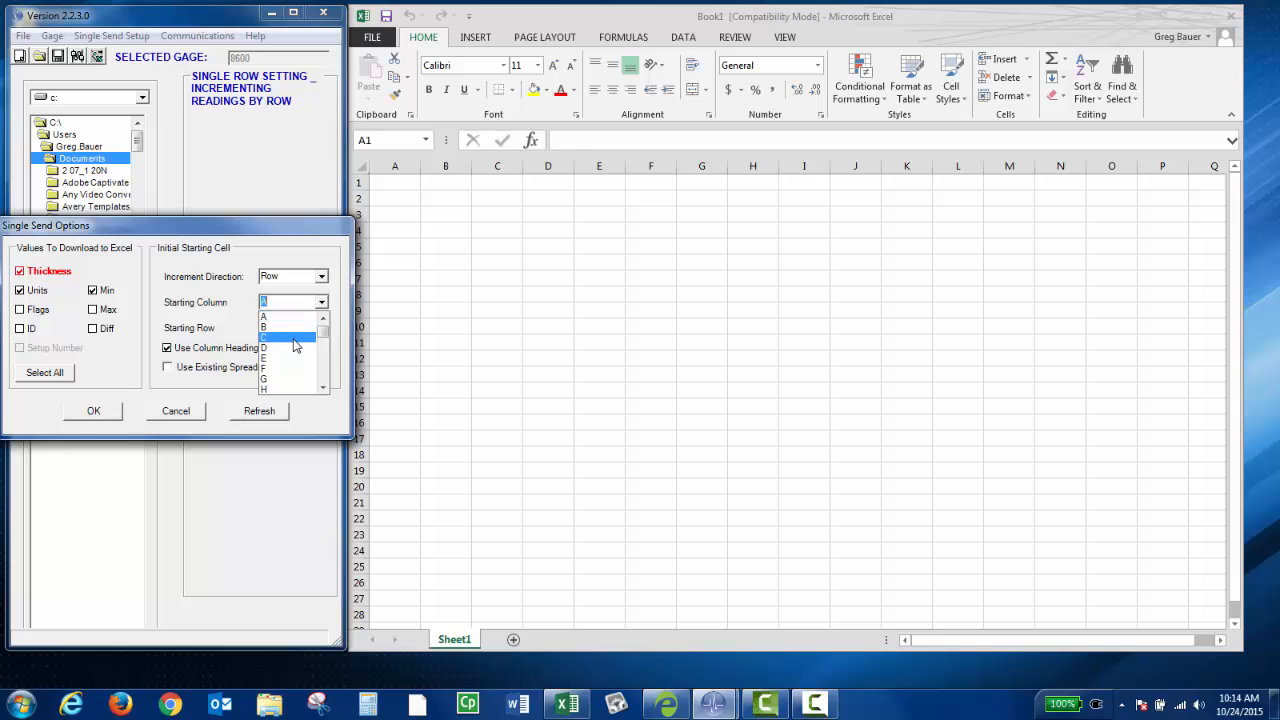
{"action": "left_click", "coordinate": [296, 345]}
{"action": "left_click", "coordinate": [322, 328]}
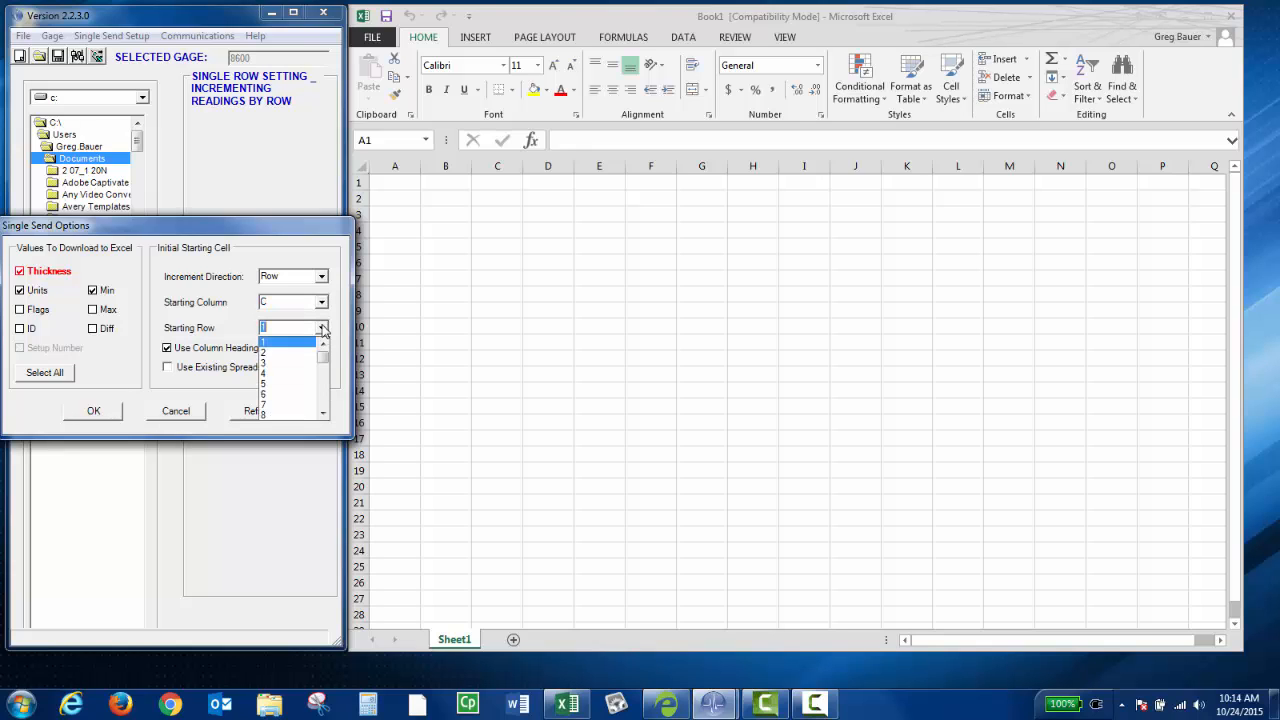
{"action": "left_click", "coordinate": [296, 385]}
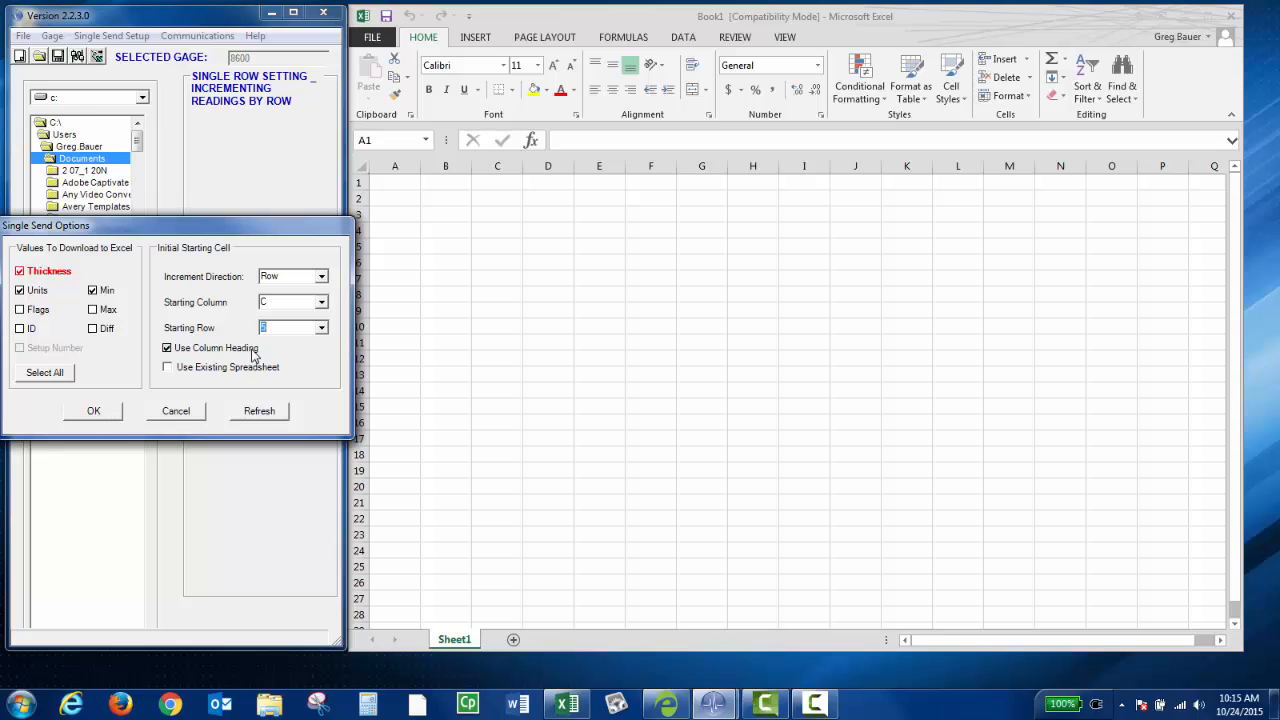
{"action": "left_click", "coordinate": [171, 373]}
{"action": "left_click", "coordinate": [110, 412]}
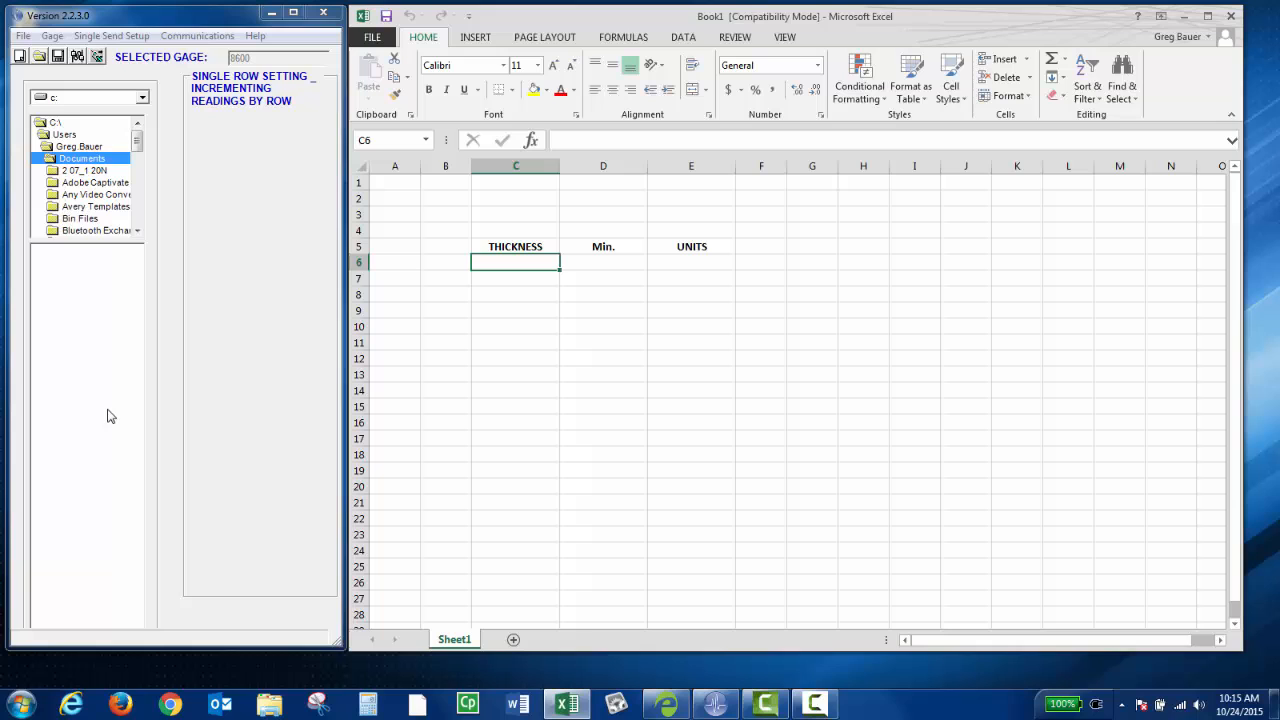
View the live gauge reading 0.072 in (min 0.011) and return to the sheet with row 6 filled.
{"action": "left_click", "coordinate": [664, 703]}
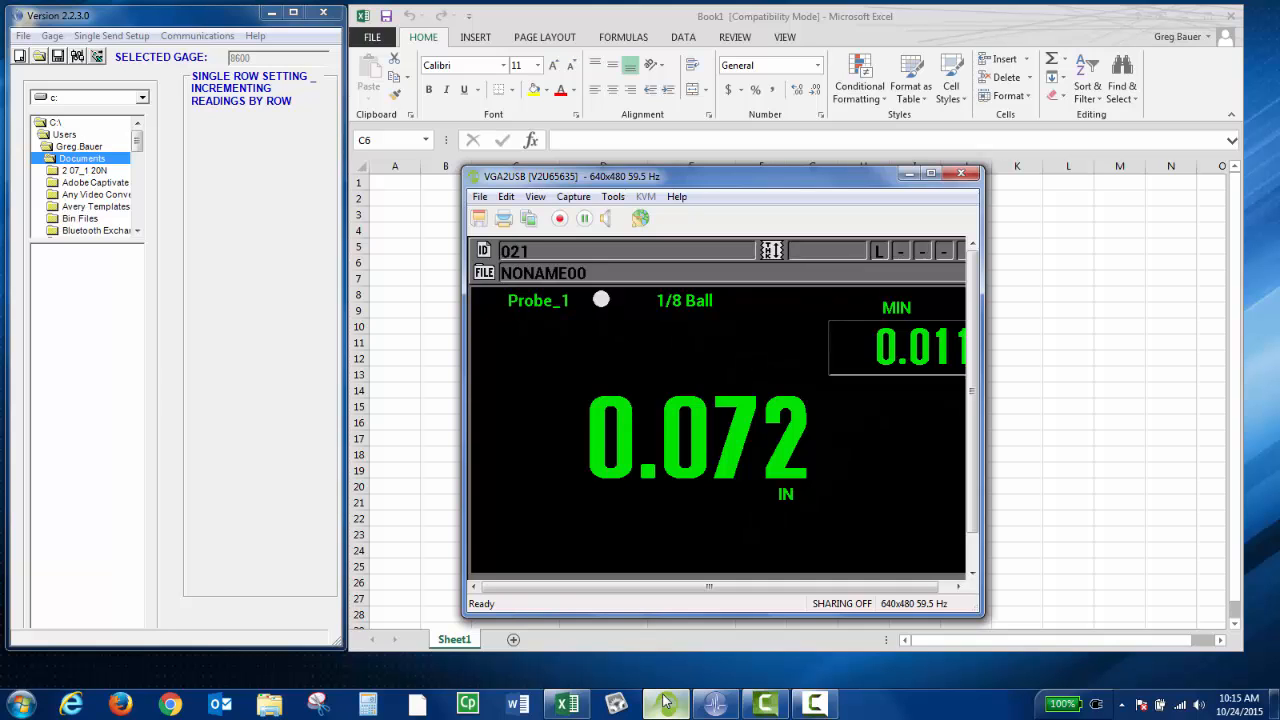
{"action": "left_click", "coordinate": [909, 174]}
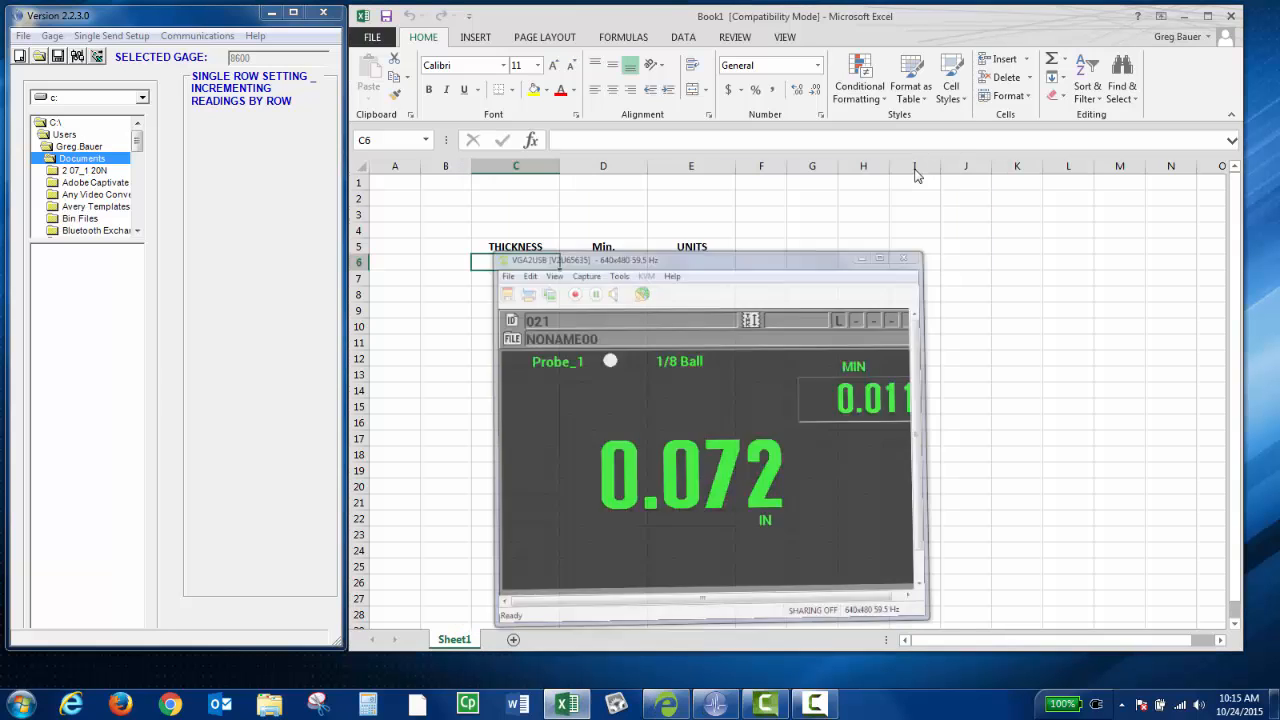